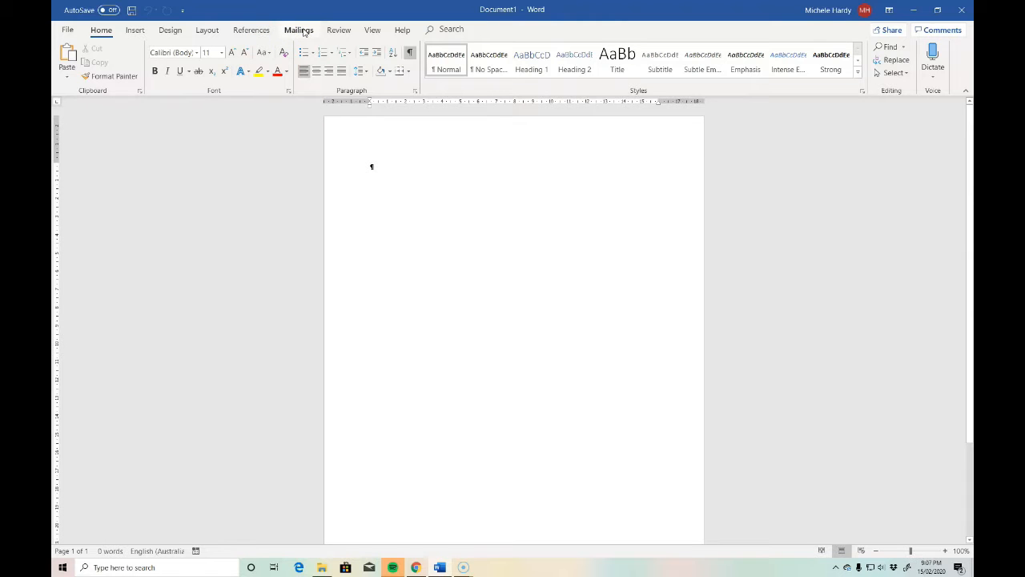
Start the Step-by-Step Mail Merge Wizard for letters based on the current document and continue to recipient selection.
click(301, 30)
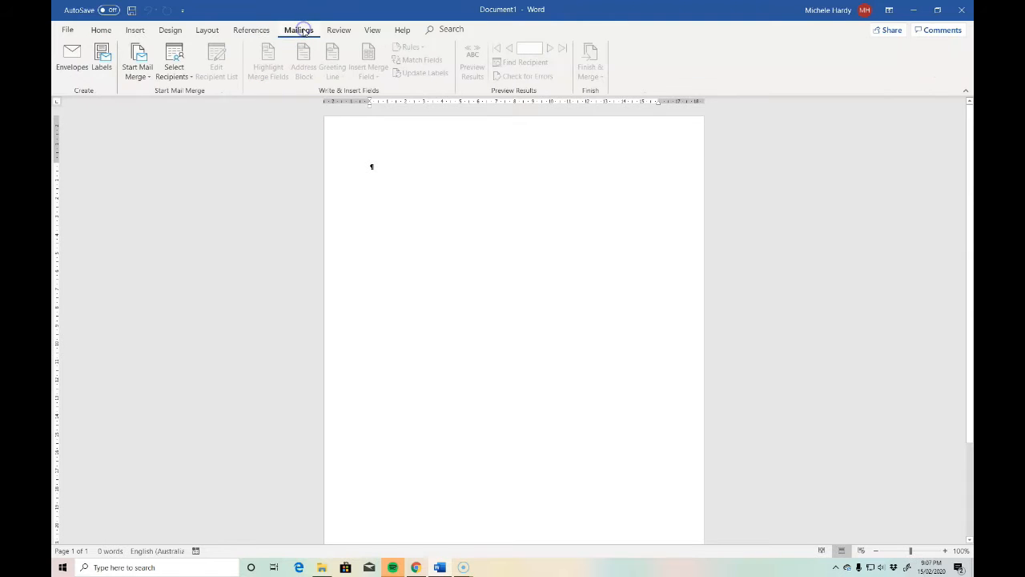
click(149, 77)
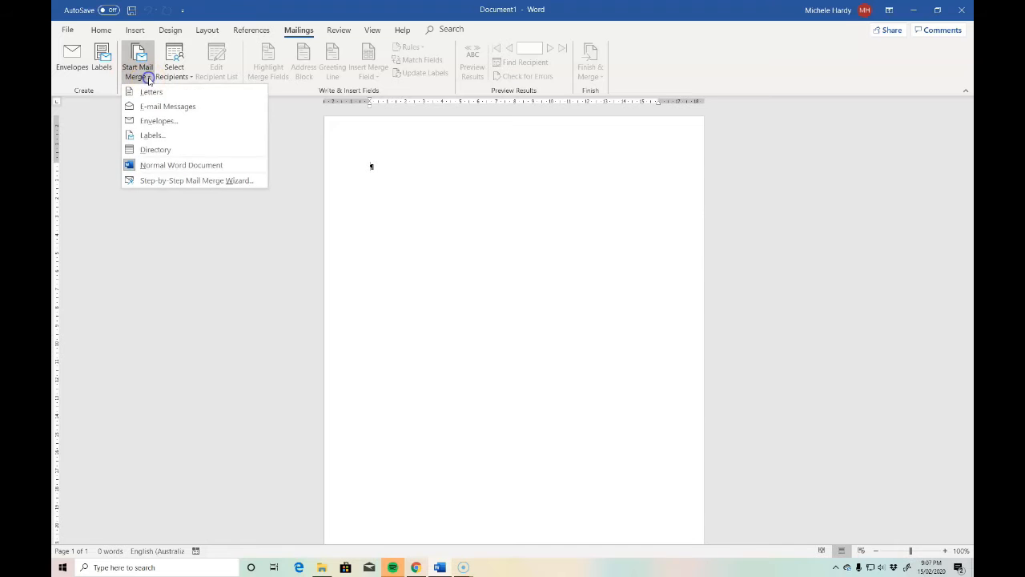
click(179, 181)
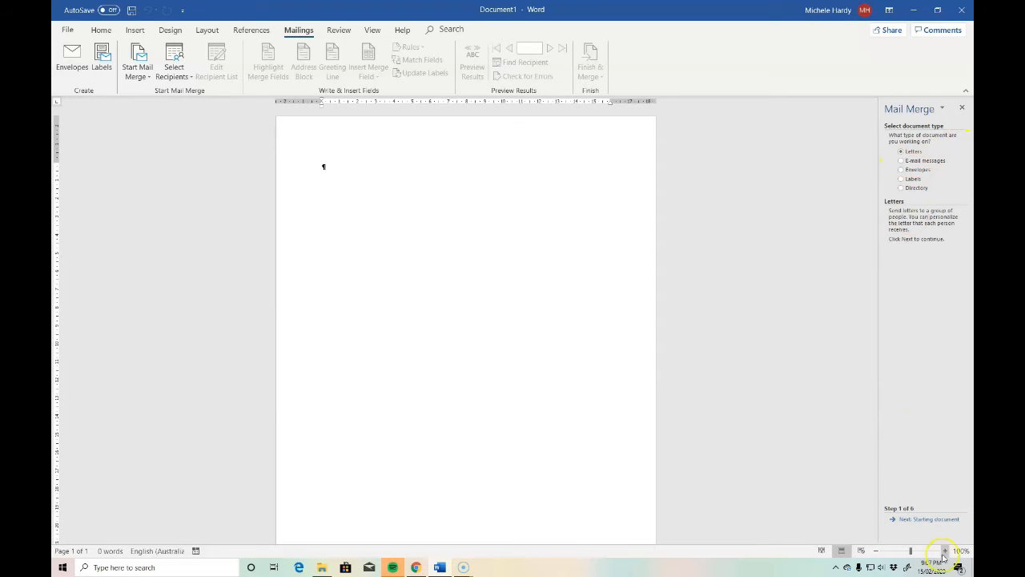
click(930, 523)
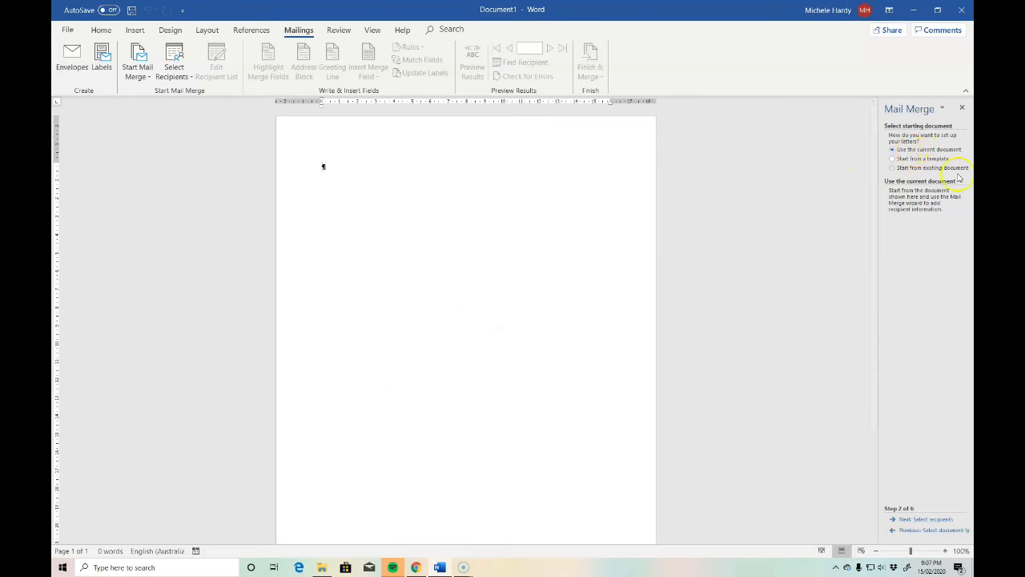
click(929, 520)
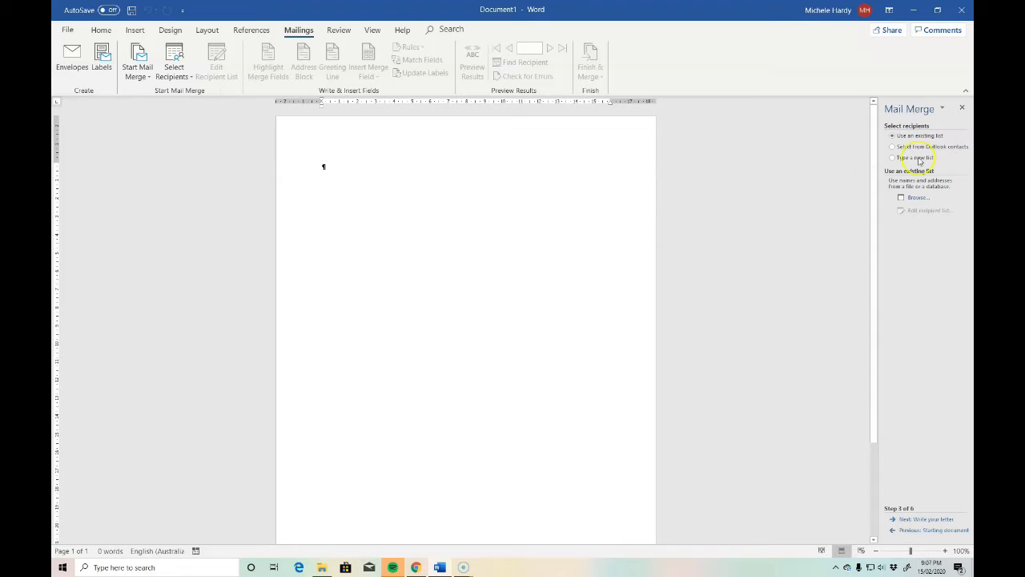
Use the existing student names and grades workbook in 47_ElearningSupport > BSB40215_OffCampus > BSBITU401 as recipient list, choosing Sheet1 with column headers.
click(901, 197)
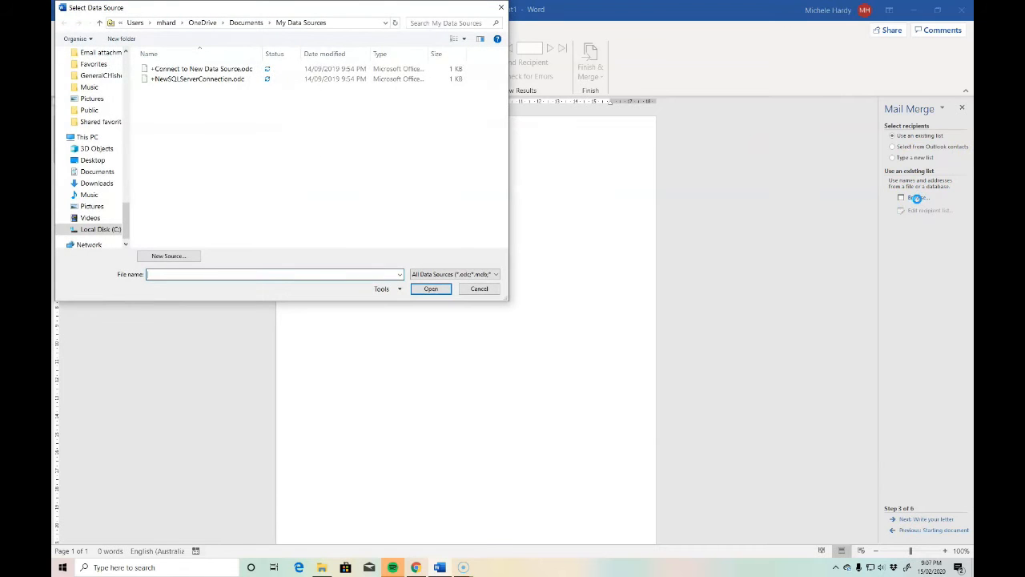
drag(125, 217, 124, 83)
click(99, 118)
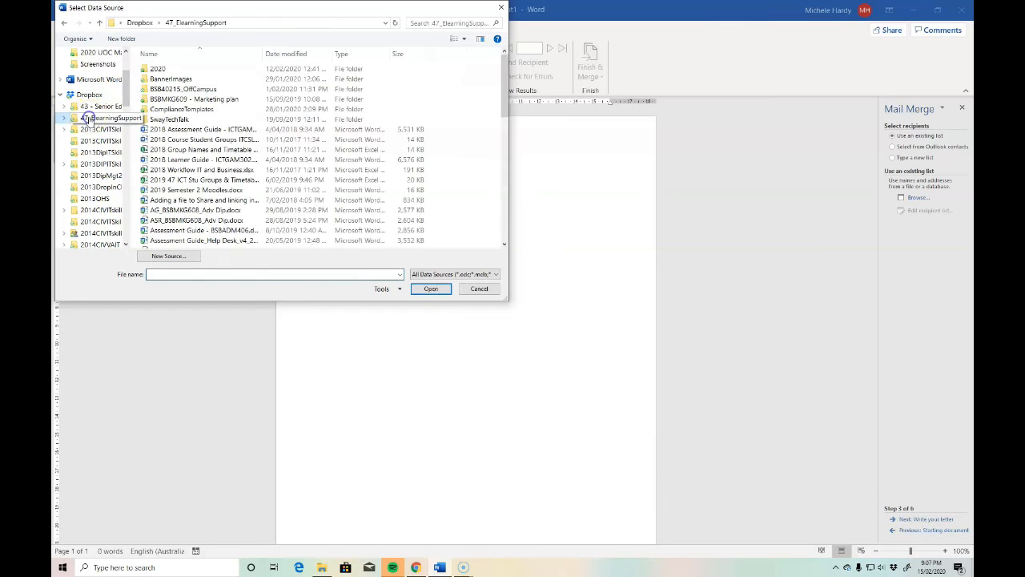
double_click(190, 88)
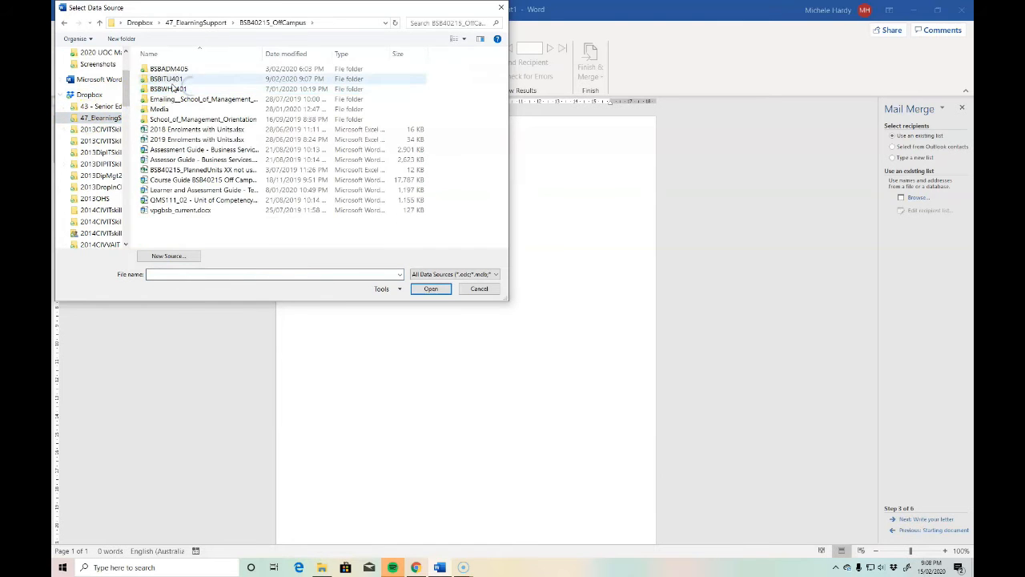
double_click(171, 78)
click(164, 89)
click(433, 290)
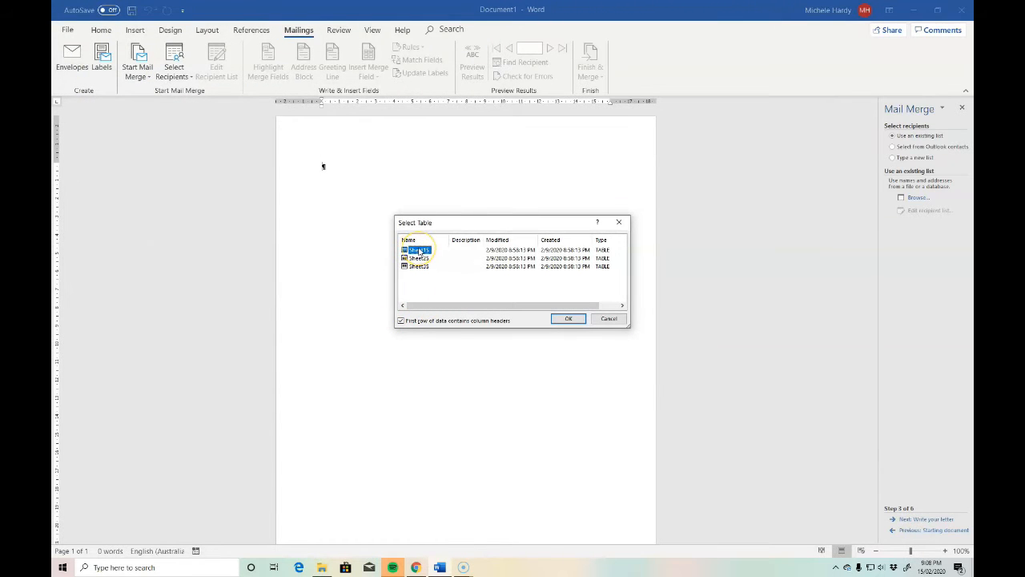
click(571, 319)
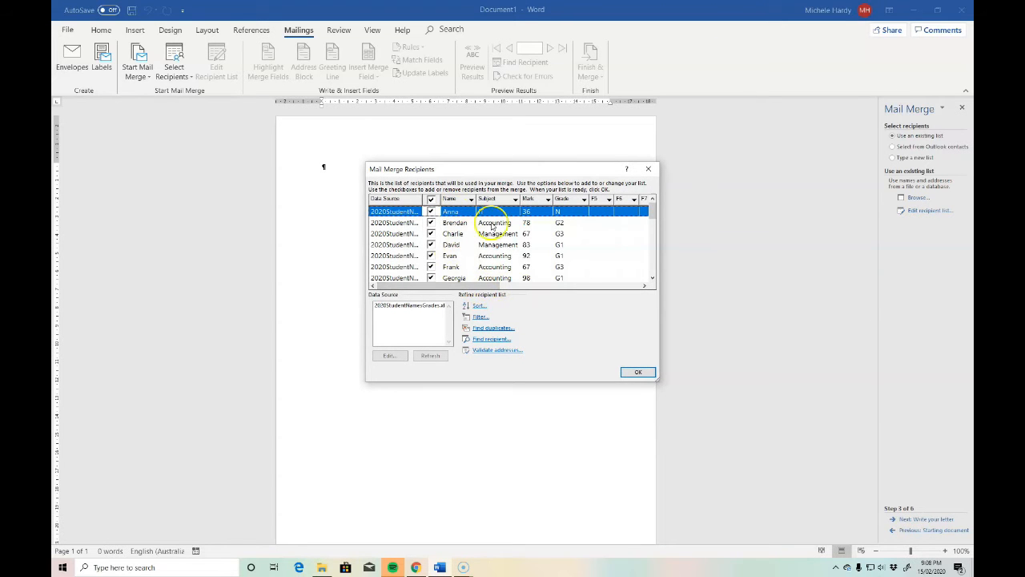
Look through the recipient list, exclude the second recipient from the merge and include it again.
drag(471, 286, 422, 294)
mouse_move(653, 211)
mouse_down()
mouse_move(653, 273)
mouse_move(644, 210)
mouse_up()
click(643, 212)
click(432, 223)
click(430, 233)
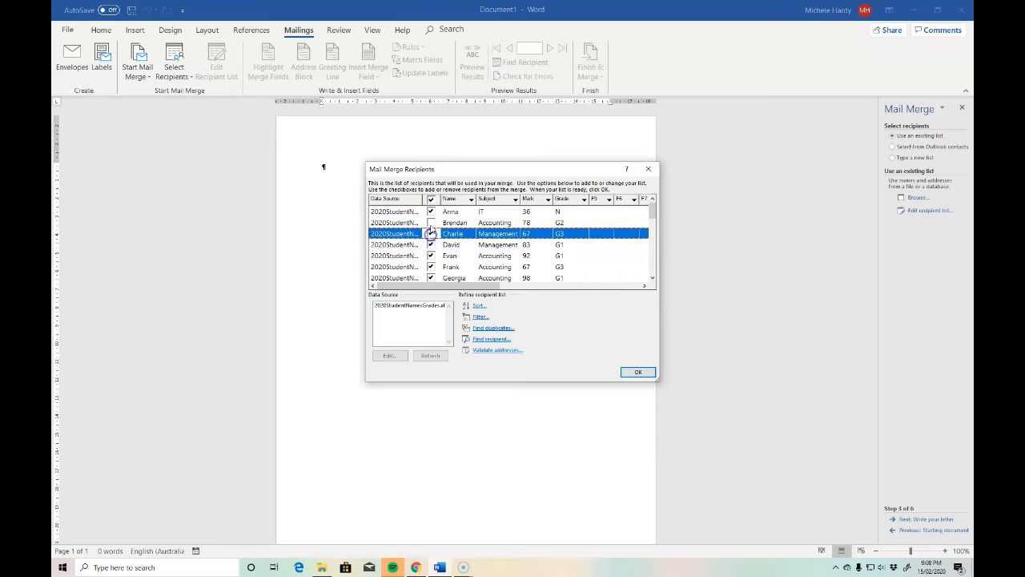
click(432, 223)
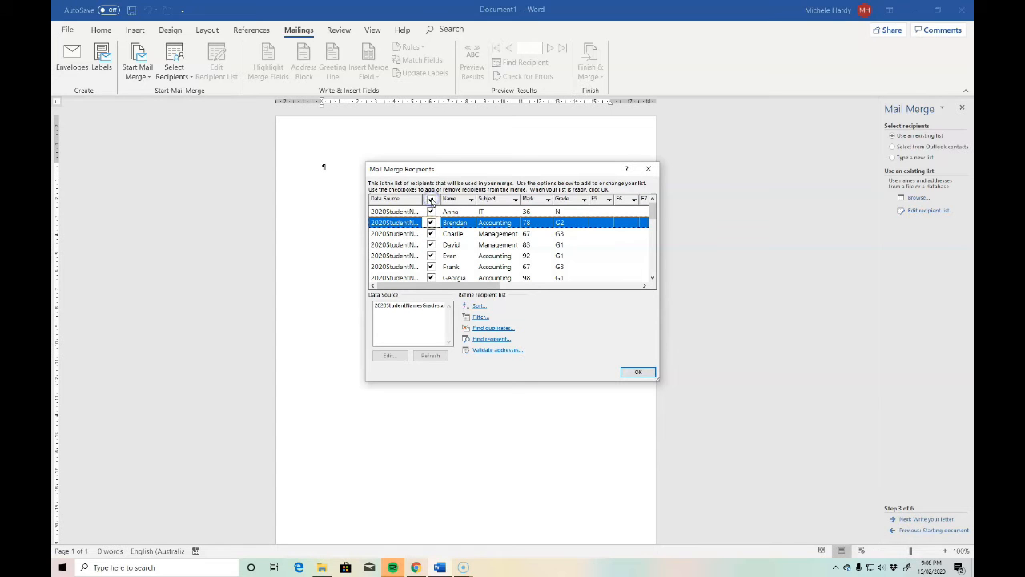
Filter the merge recipients to records whose Subject is equal to Accounting.
click(479, 318)
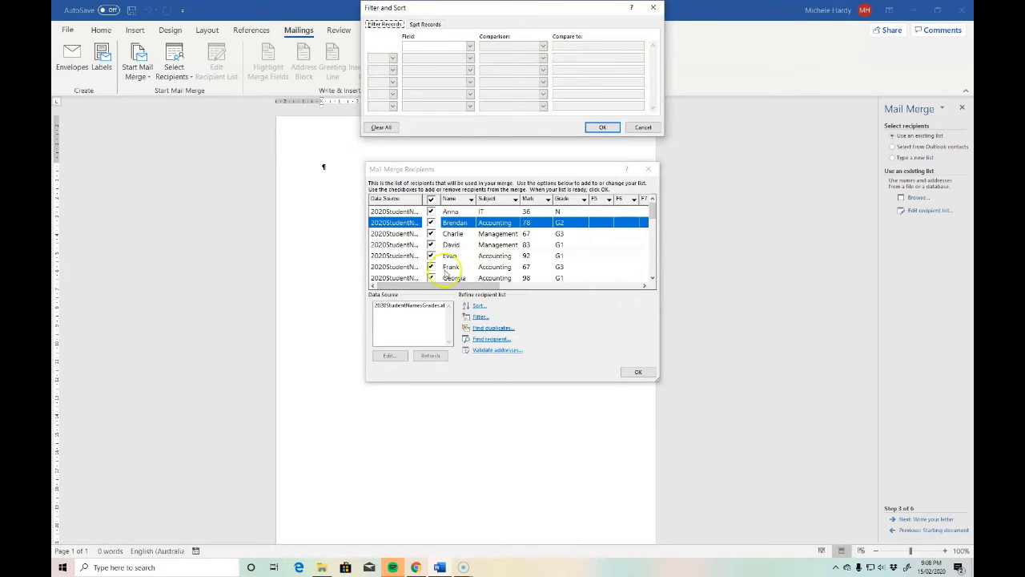
click(469, 46)
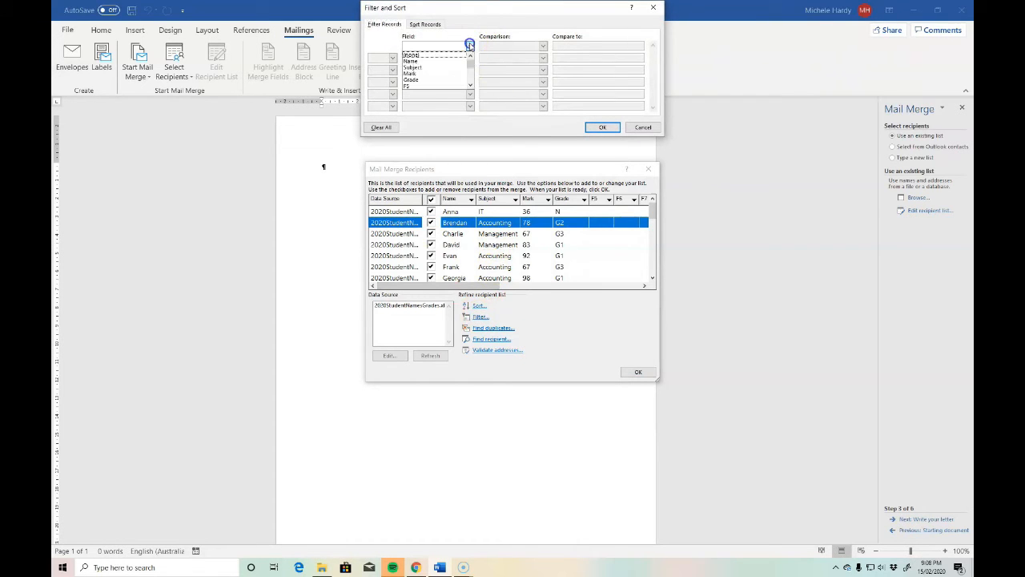
click(426, 67)
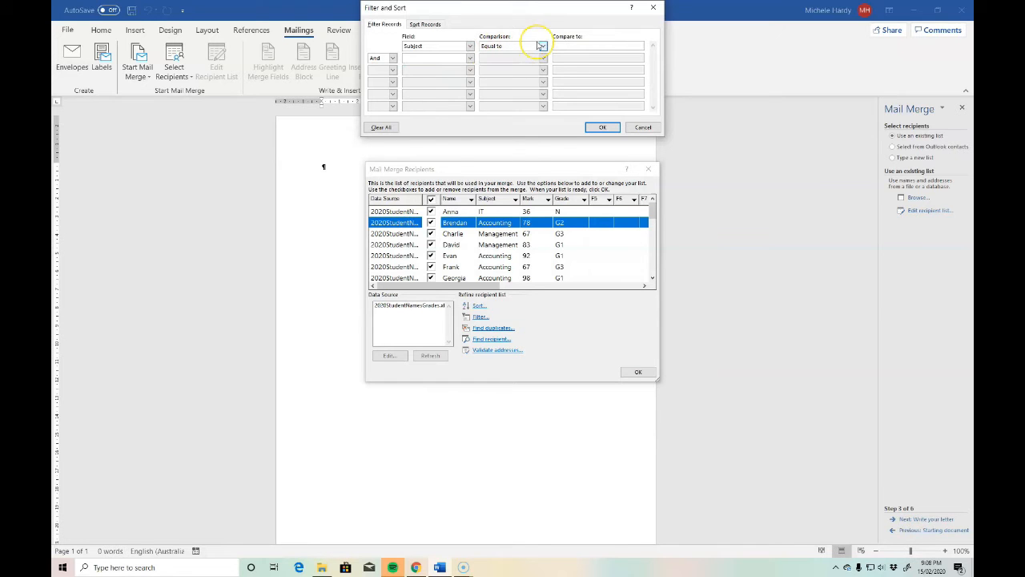
click(542, 47)
click(602, 127)
mouse_move(651, 229)
mouse_down()
mouse_move(651, 269)
mouse_move(651, 237)
mouse_up()
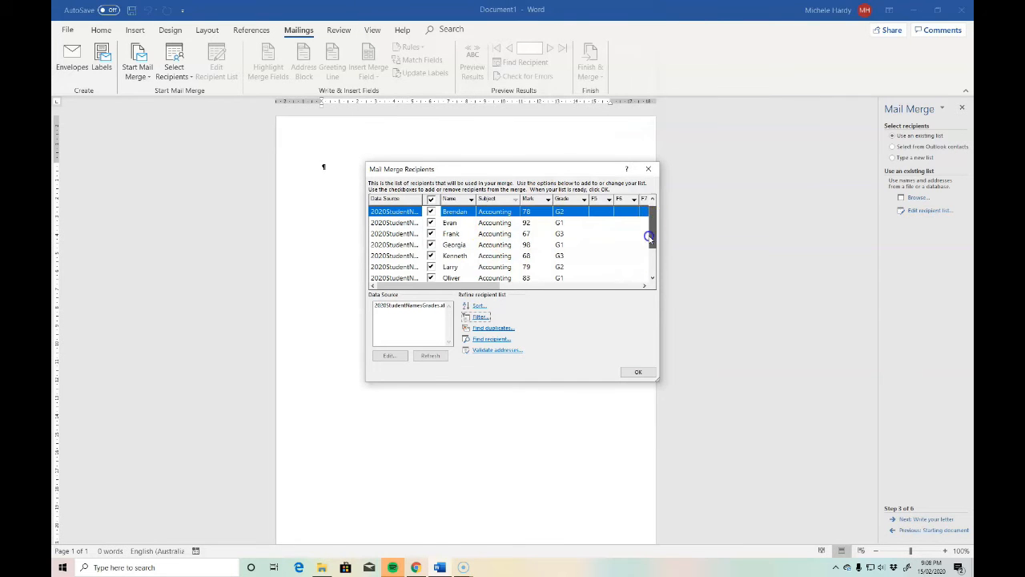
Clear all filter criteria from the recipient list.
click(483, 318)
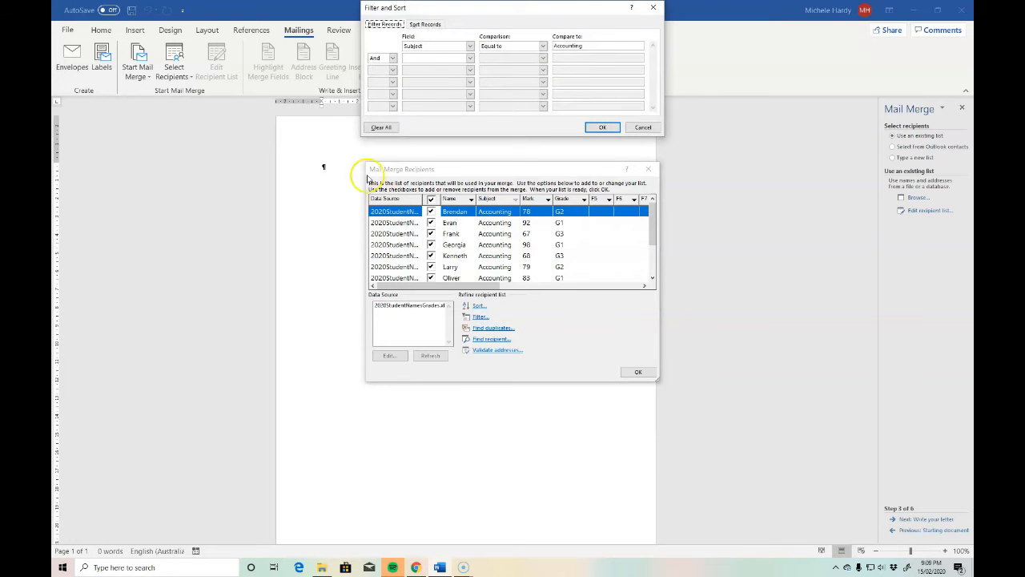
click(382, 127)
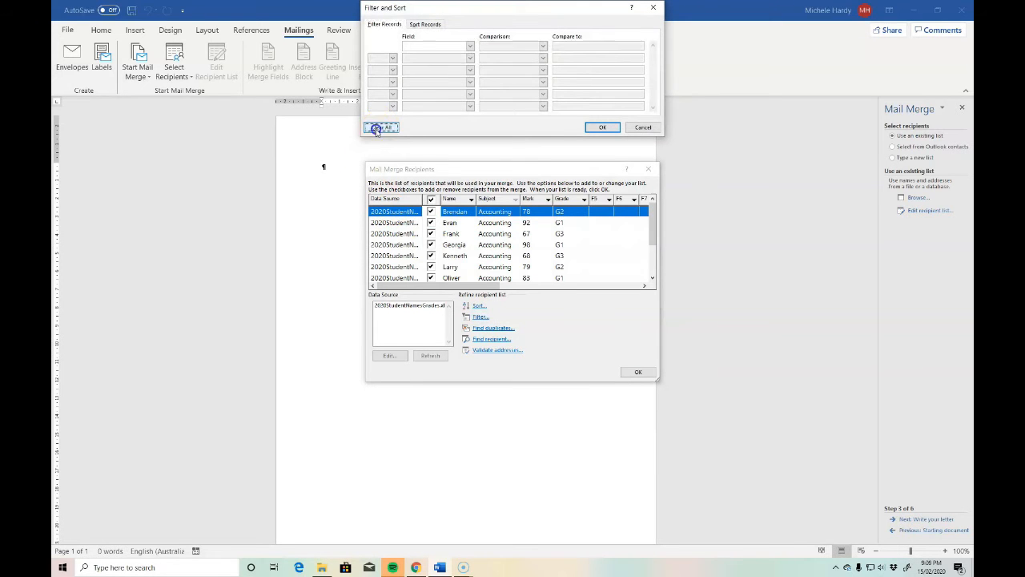
click(602, 128)
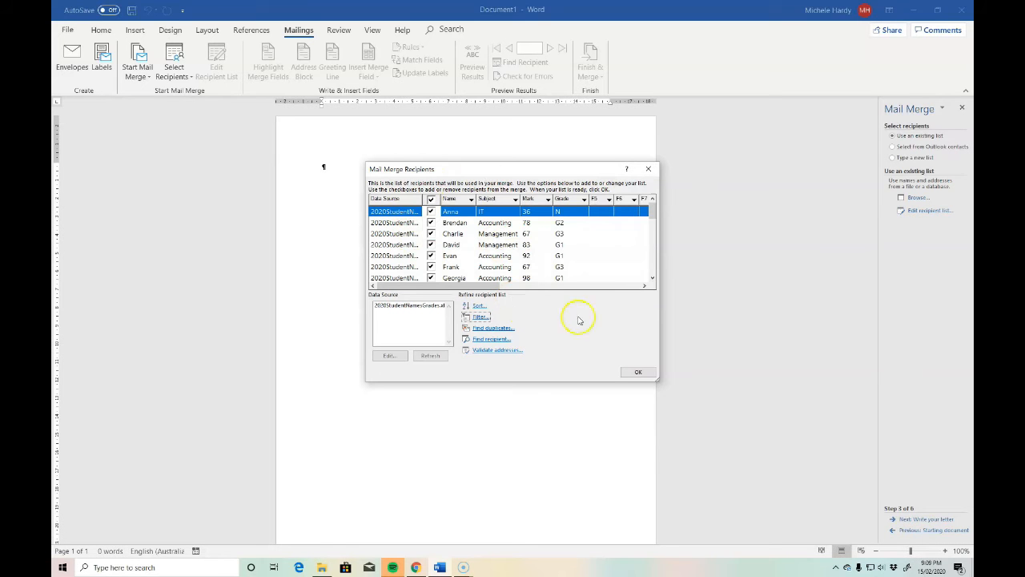
Accept the recipient list and begin the letter with the greeting "Dear «Name»," using the Name merge field.
click(639, 373)
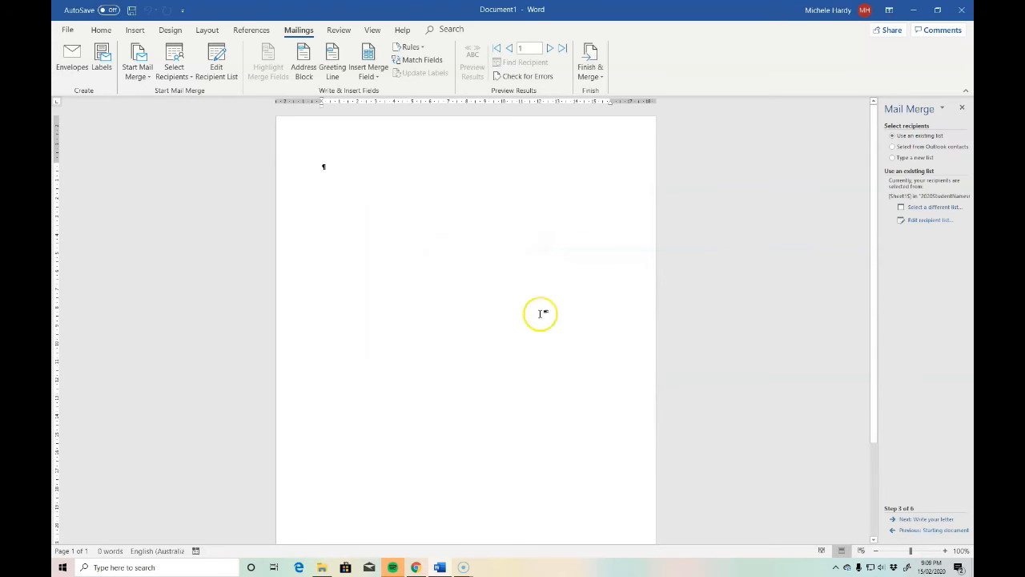
click(932, 521)
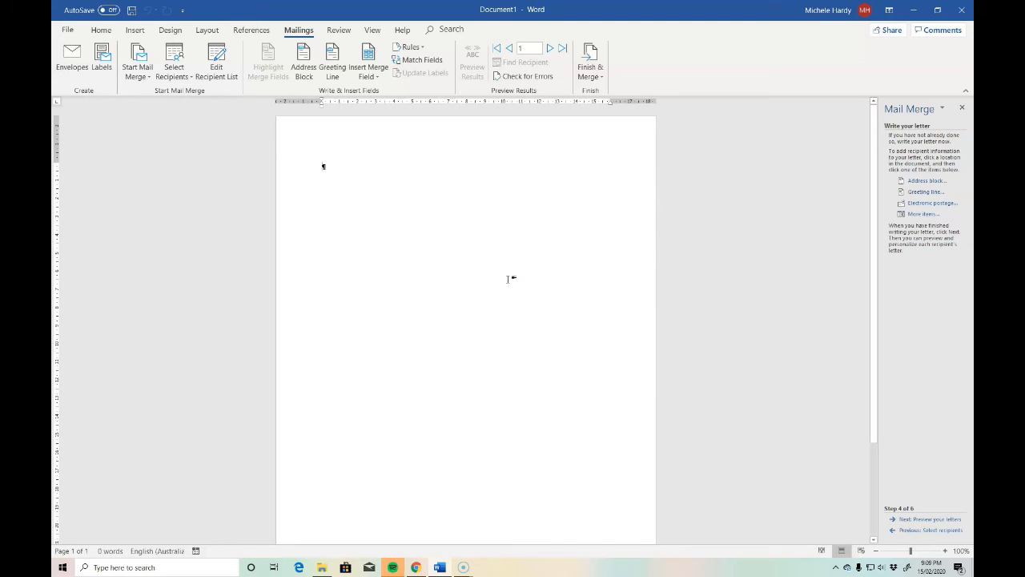
text(Dear)
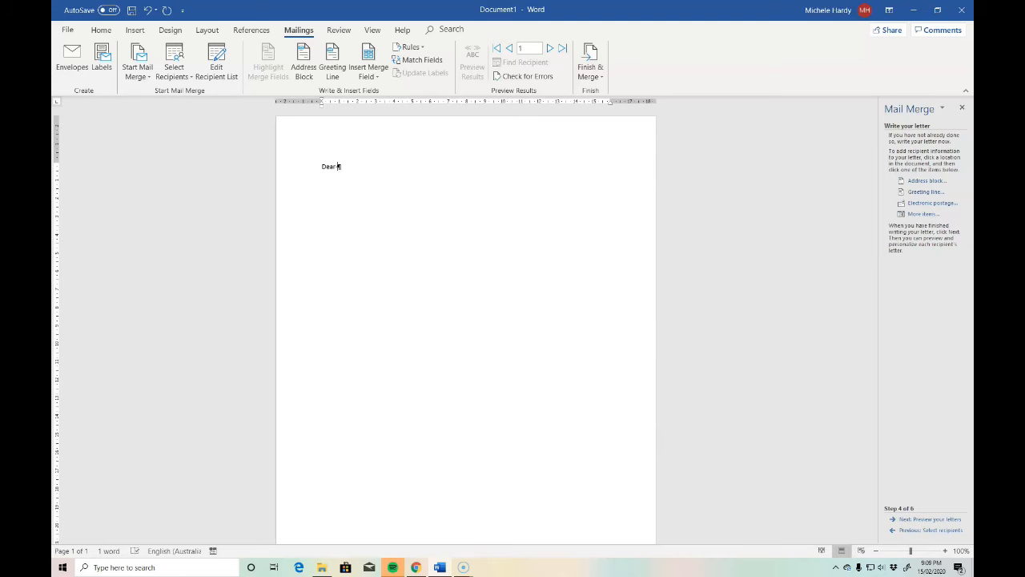
click(378, 80)
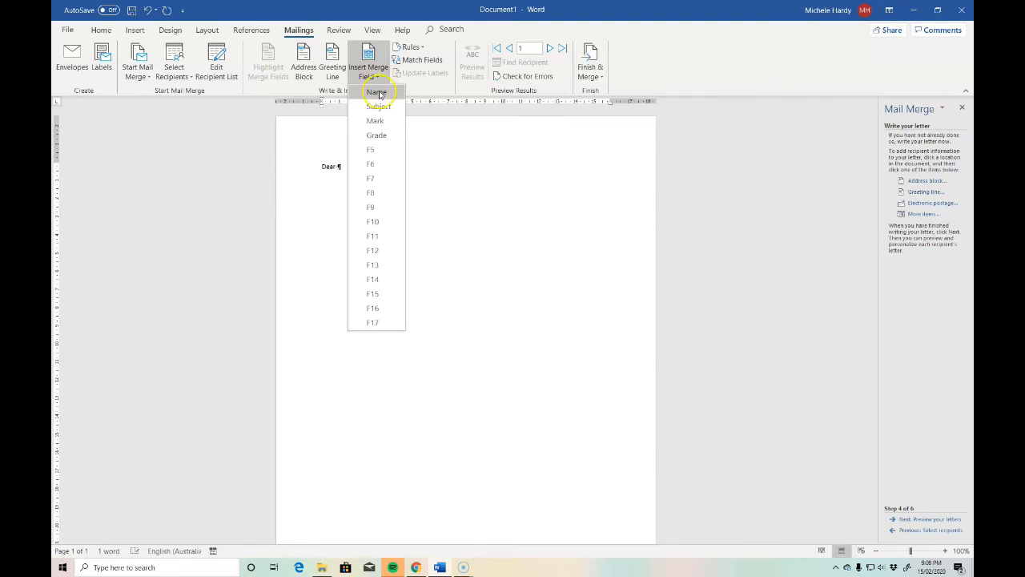
click(377, 93)
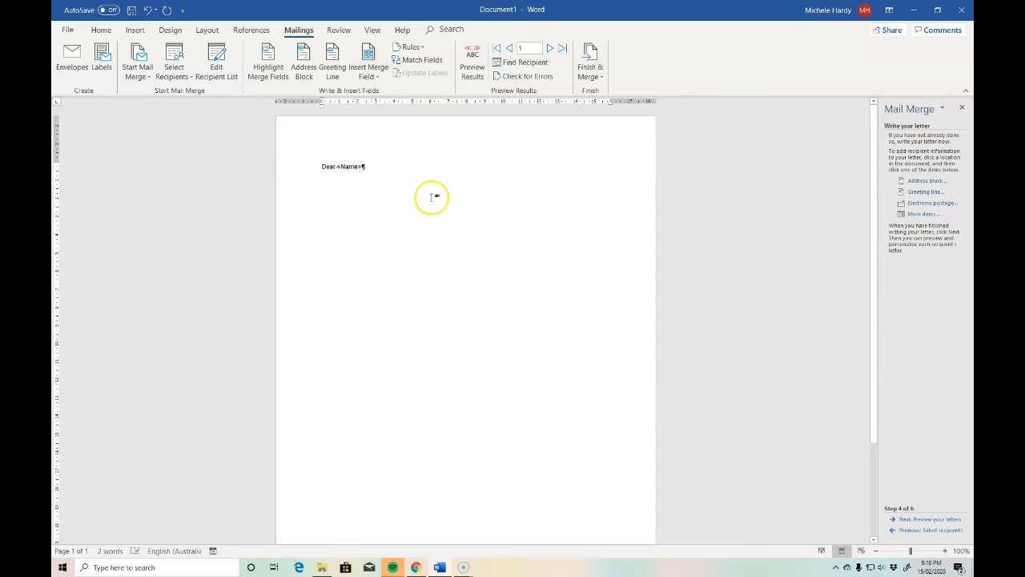
text(,)
key(Return)
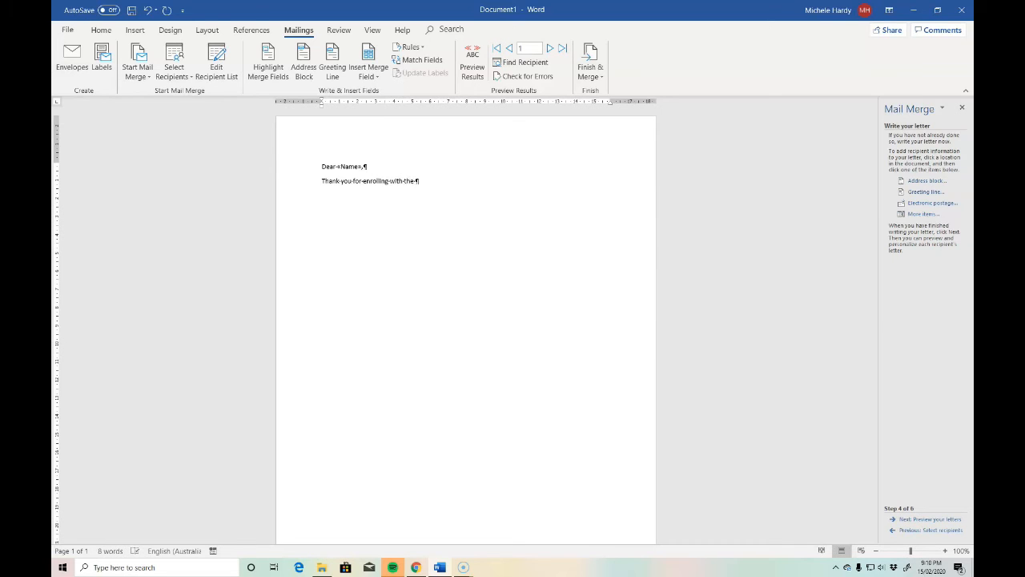
Write "Thank you for enrolling with the «Subject» department. Your final grade is" below the greeting, using the Subject merge field.
click(376, 77)
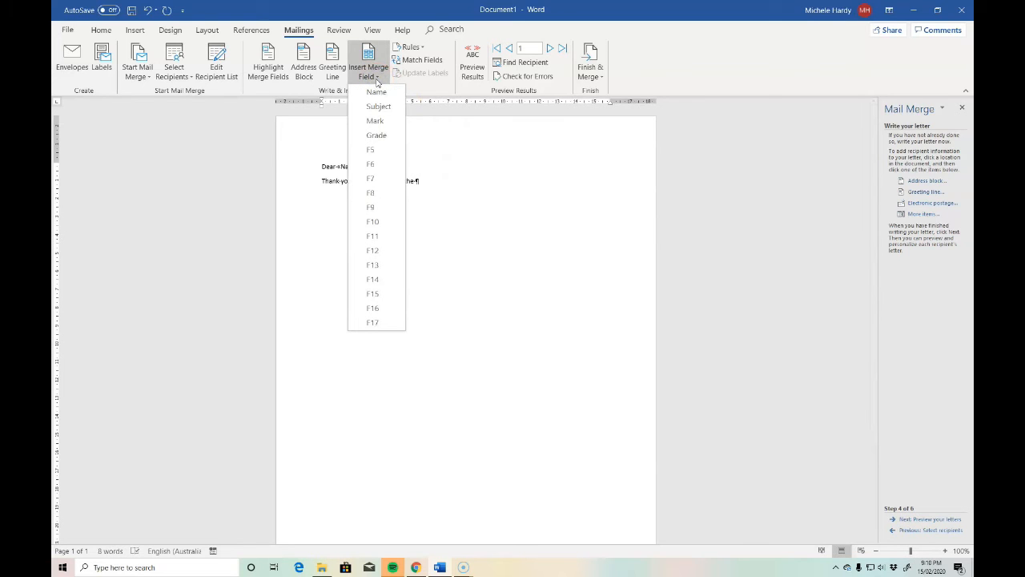
click(375, 105)
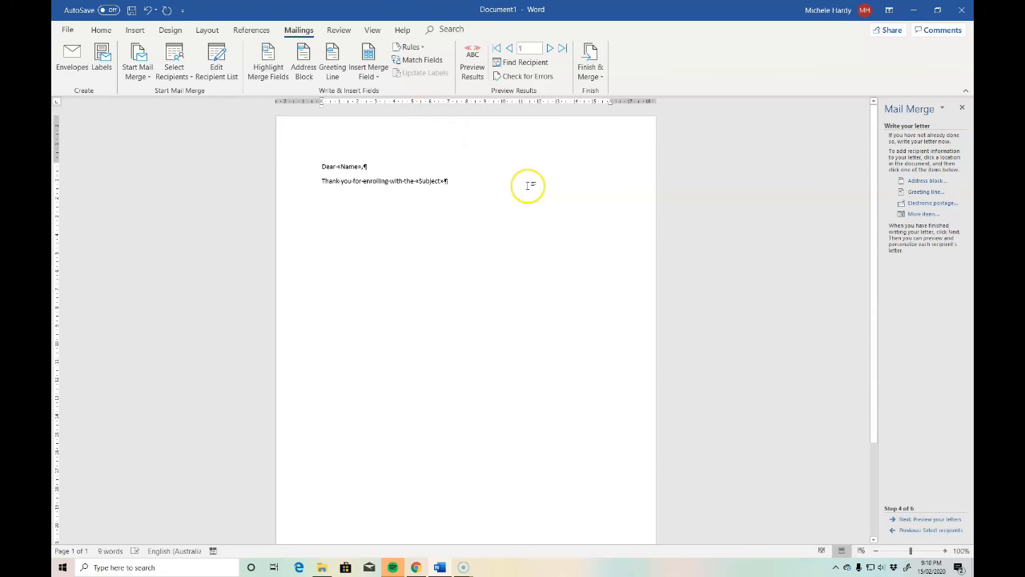
text(cepartment. Your final grade is)
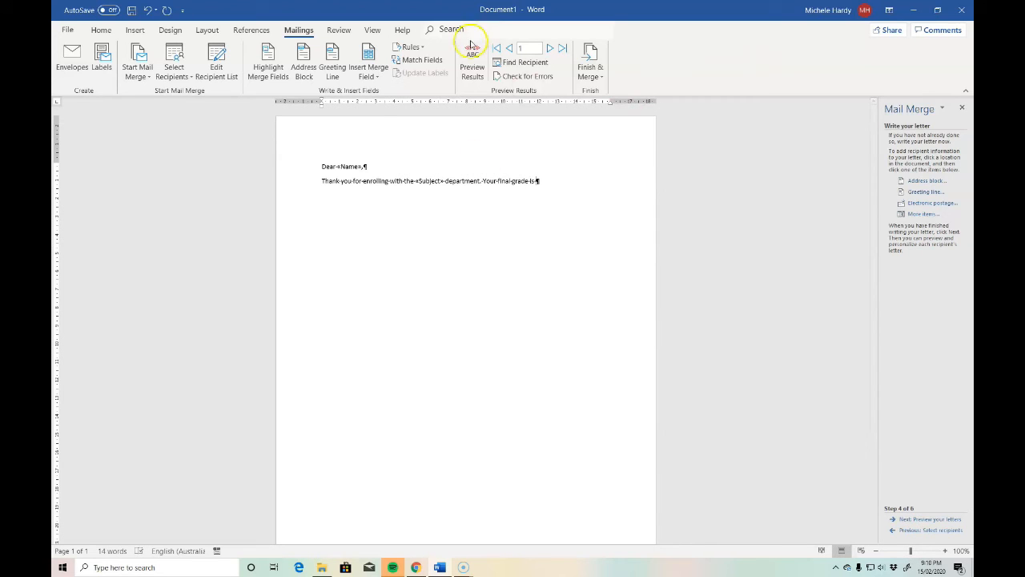
Complete the sentence with the Grade merge field, the words "and a mark or score or", and the Mark merge field.
click(378, 76)
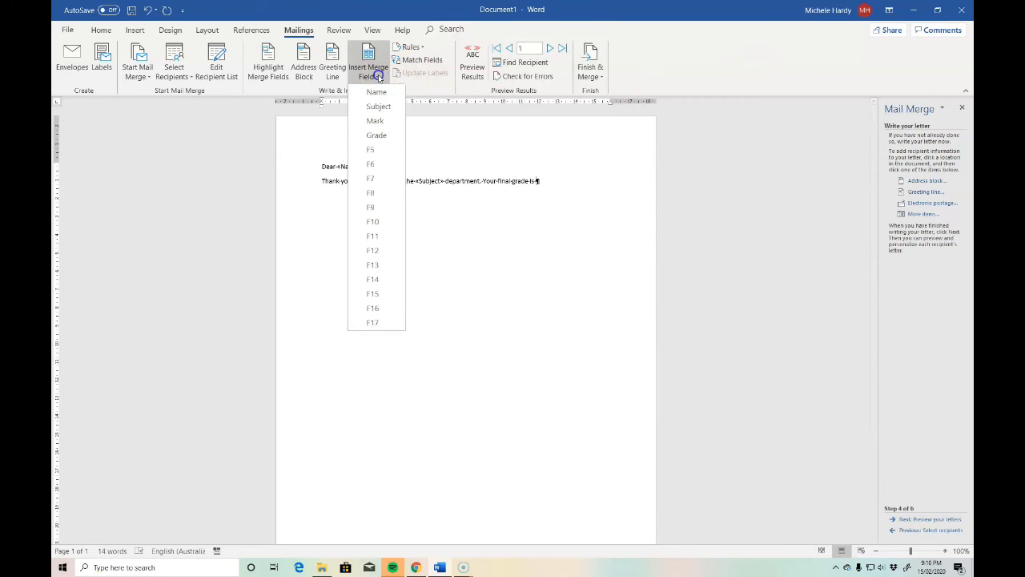
click(375, 136)
text(and)
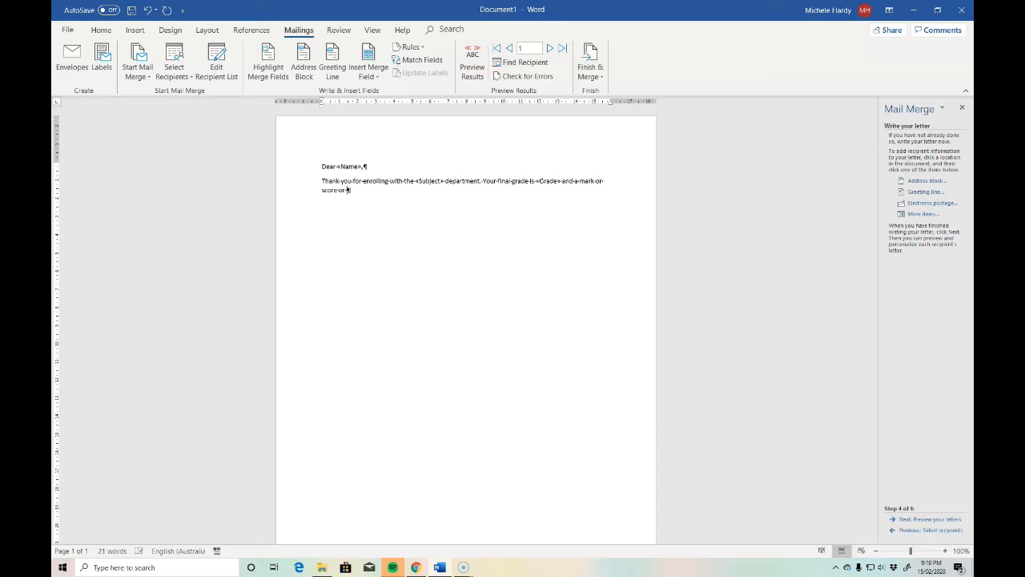
text(a mark or score or)
click(371, 73)
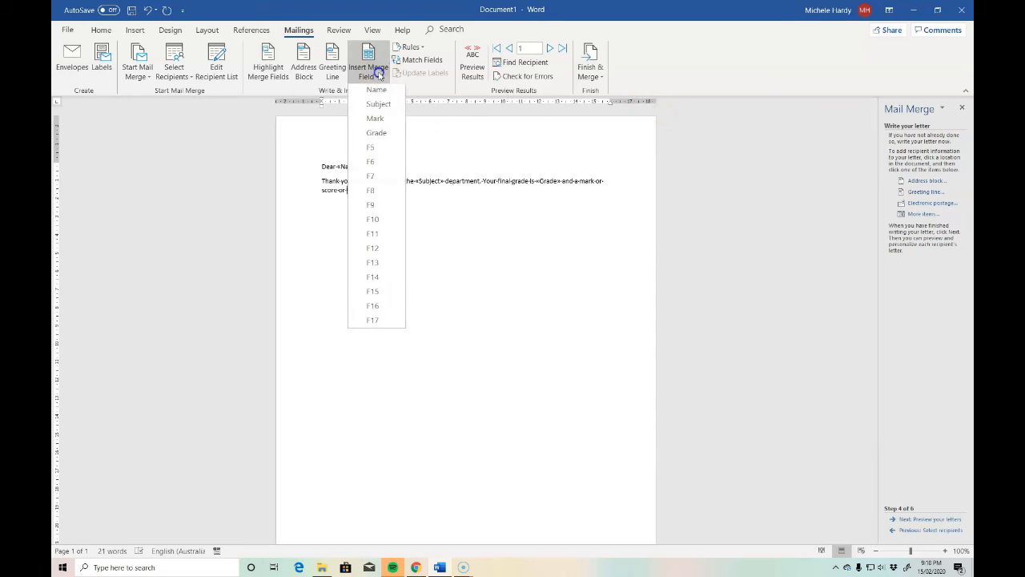
click(375, 120)
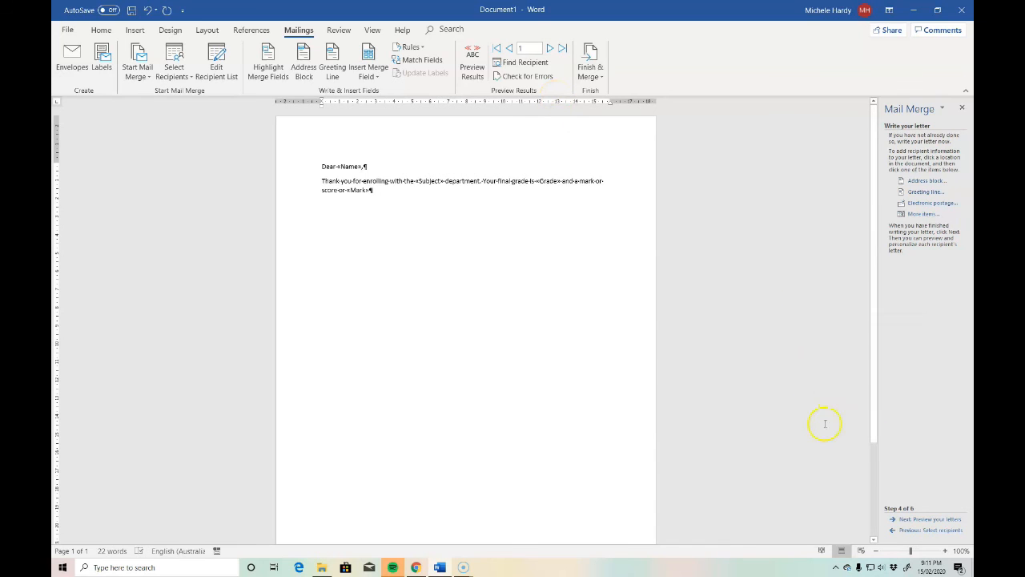
Preview the merged letters for the first and second recipients.
click(936, 520)
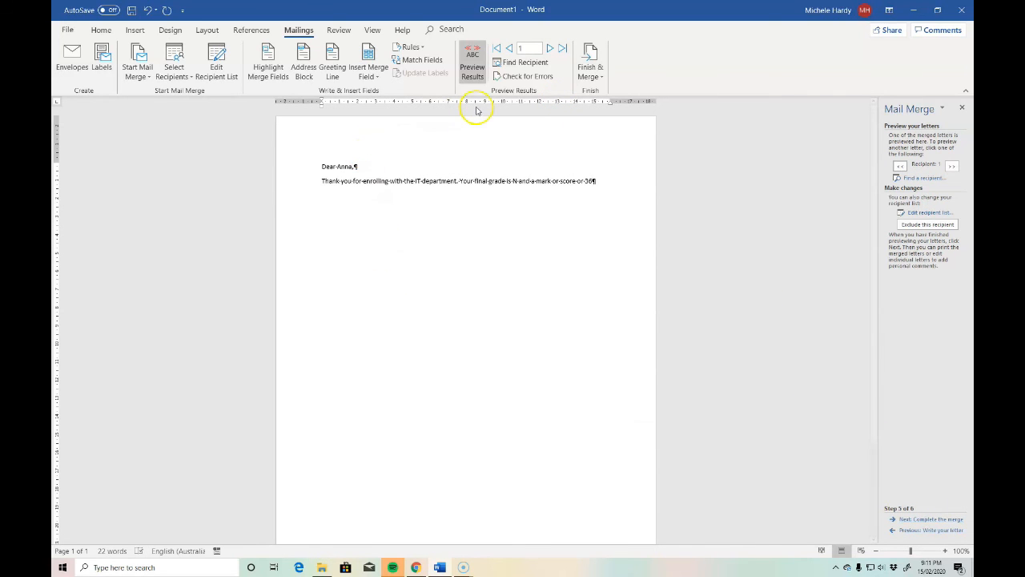
click(550, 49)
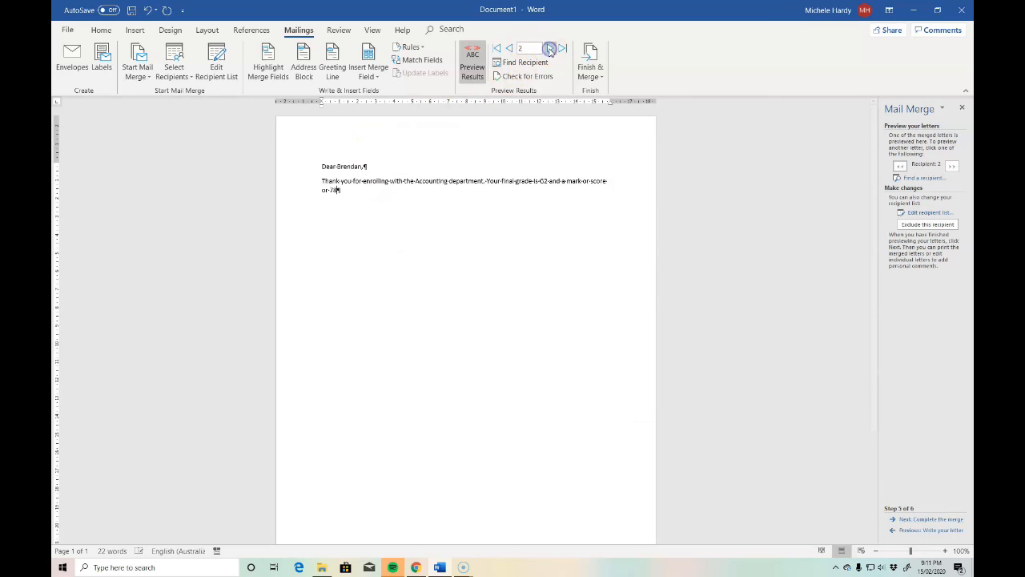
Preview the merged letters for the third, fourth and fifth recipients.
click(549, 49)
click(549, 49)
click(549, 49)
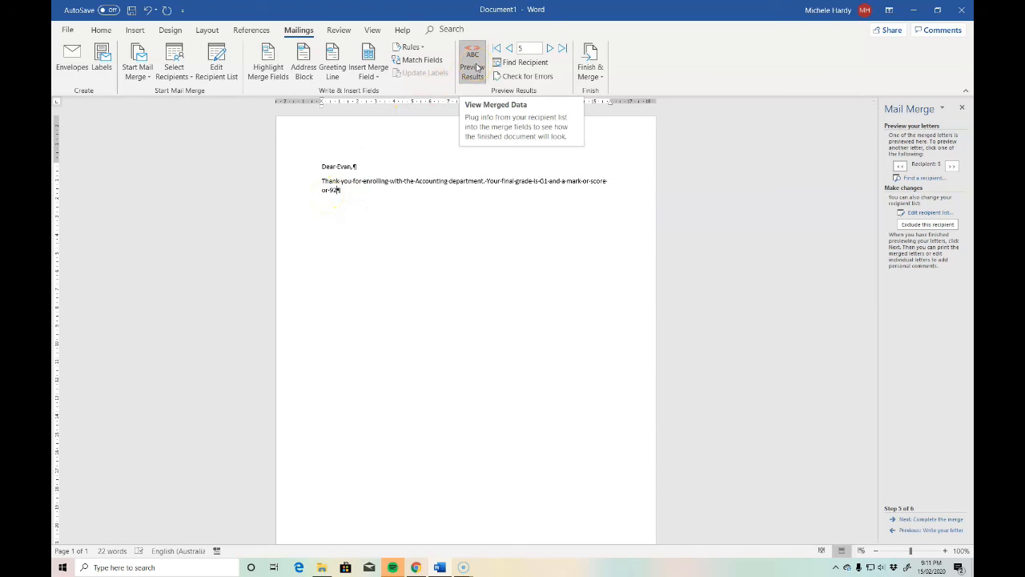
Finish the merge by sending all records to a new document of individual letters, and look through the resulting pages.
click(593, 74)
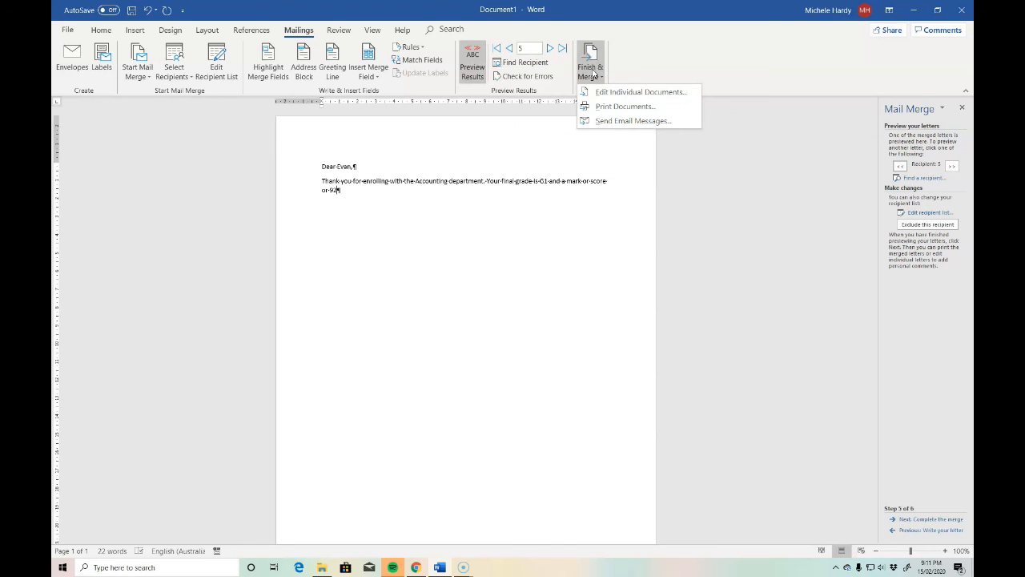
click(632, 94)
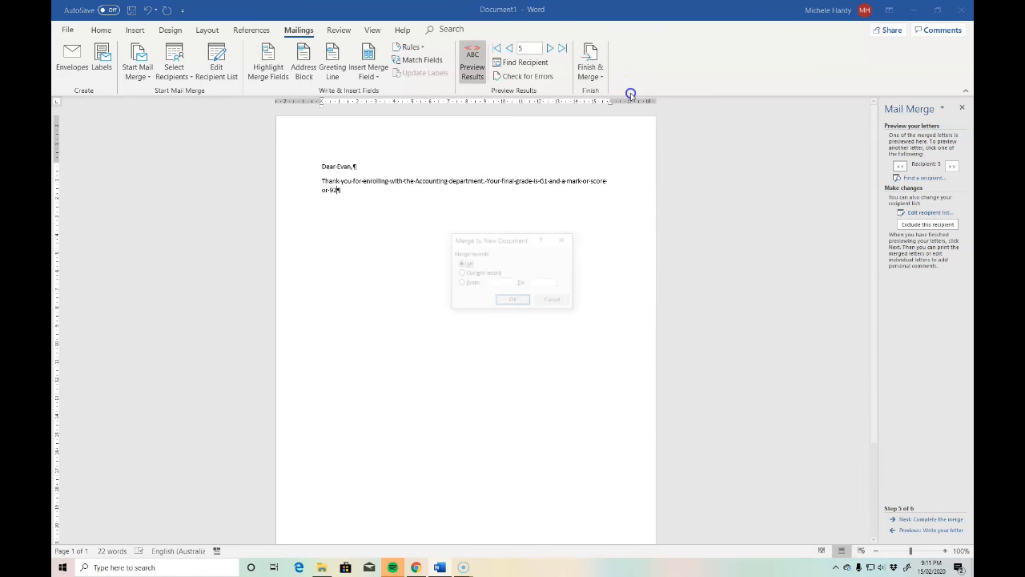
click(513, 301)
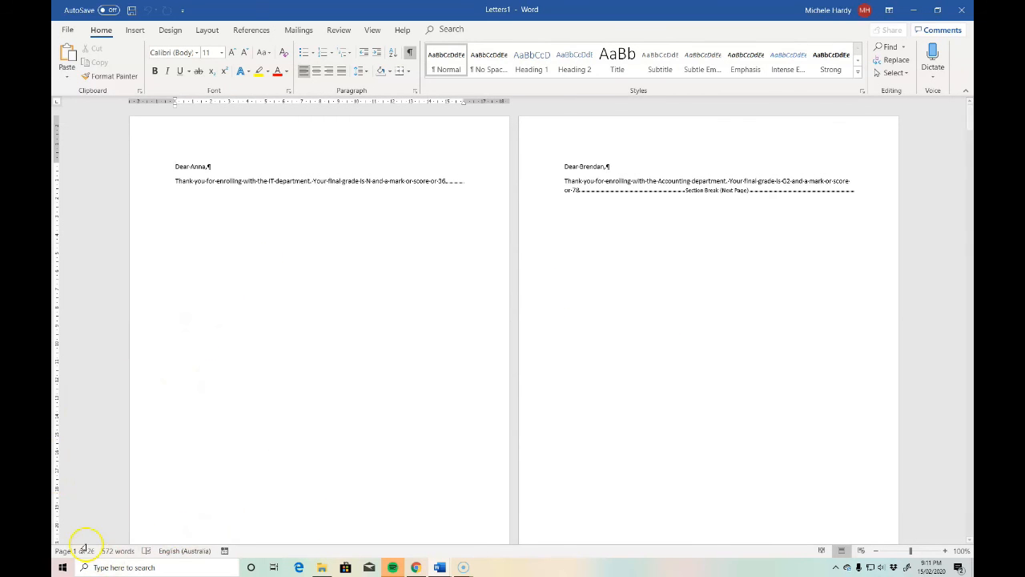
scroll(737, 277, down, 10)
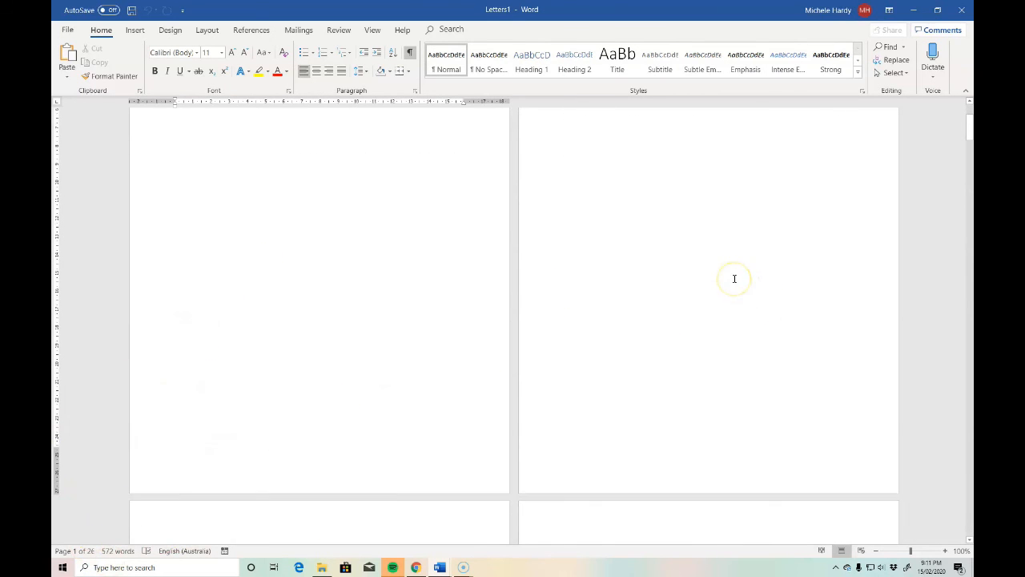
scroll(734, 278, down, 10)
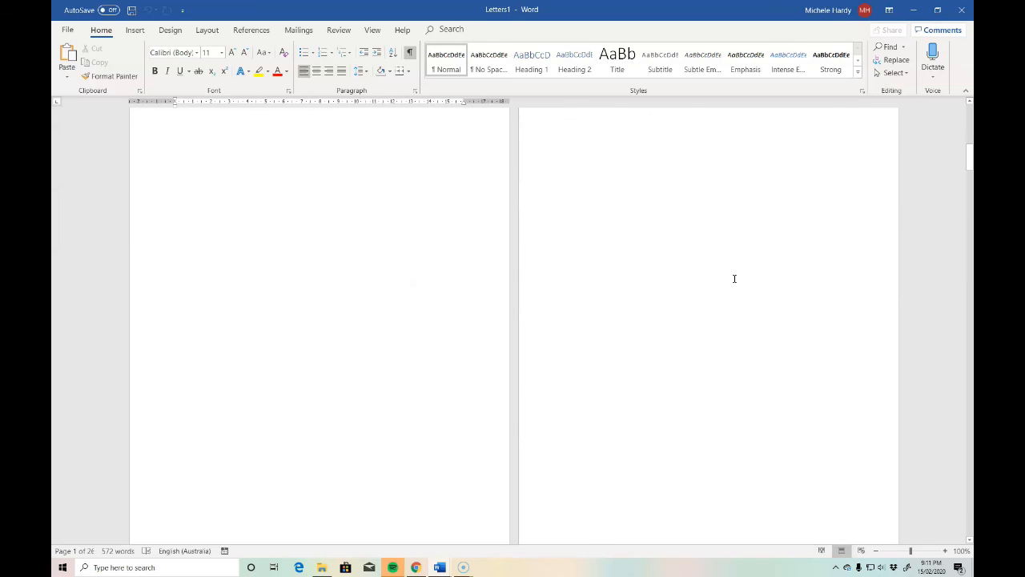
scroll(735, 278, up, 4)
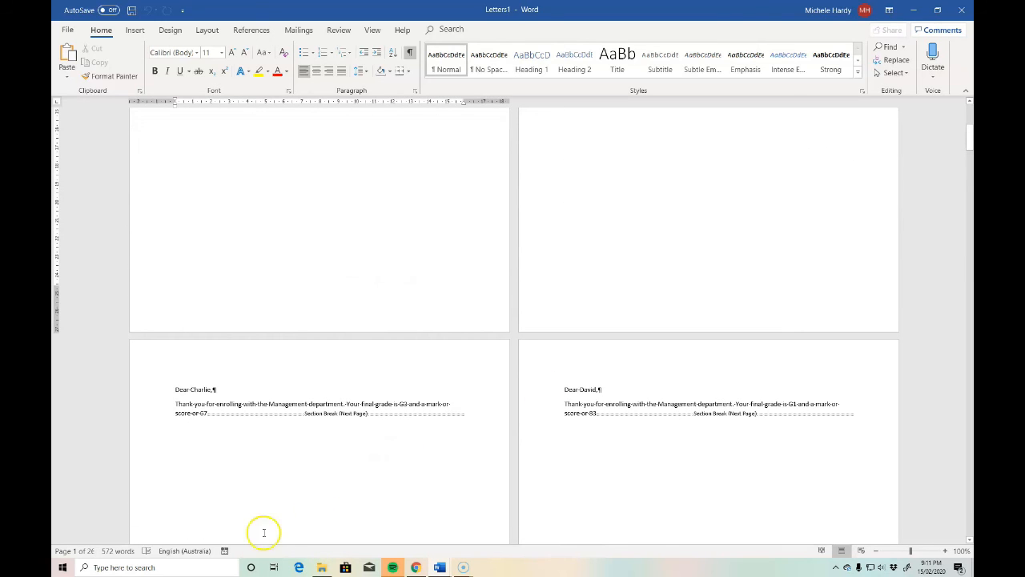